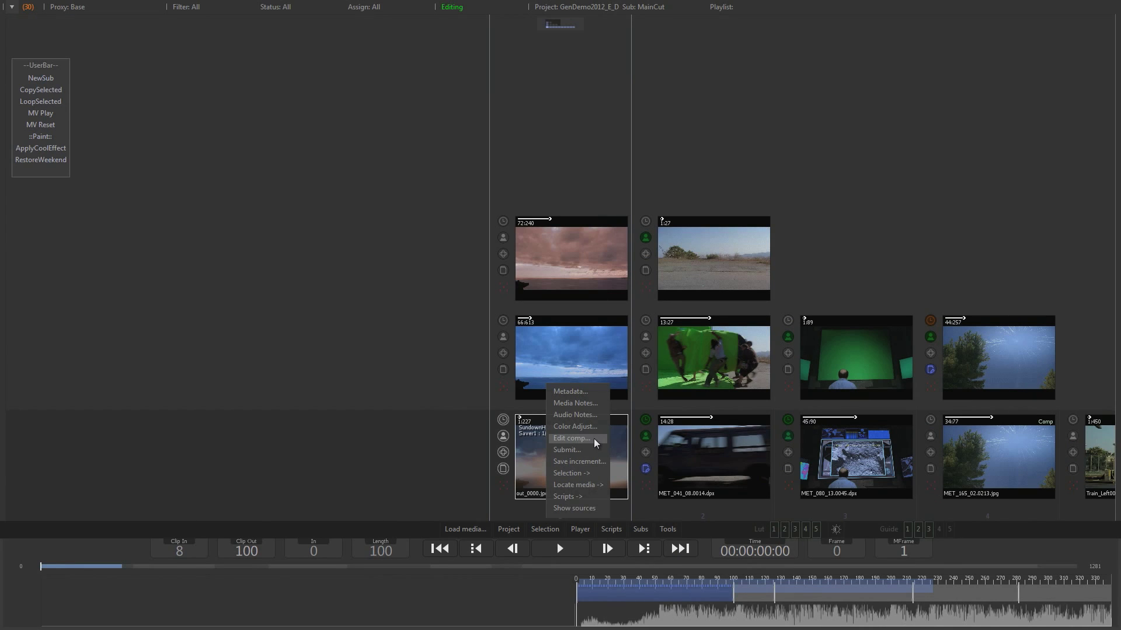
Step: Open the sunset shot's comp in Fusion and view SoftGlow1's result and glow settings
left_click(595, 441)
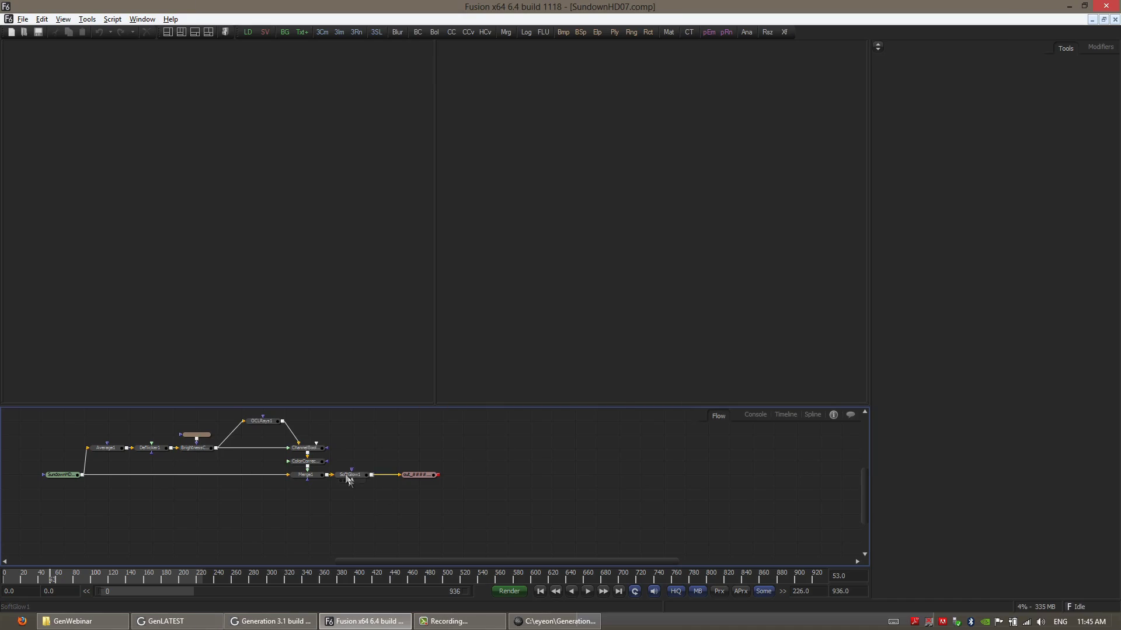
left_click(351, 479)
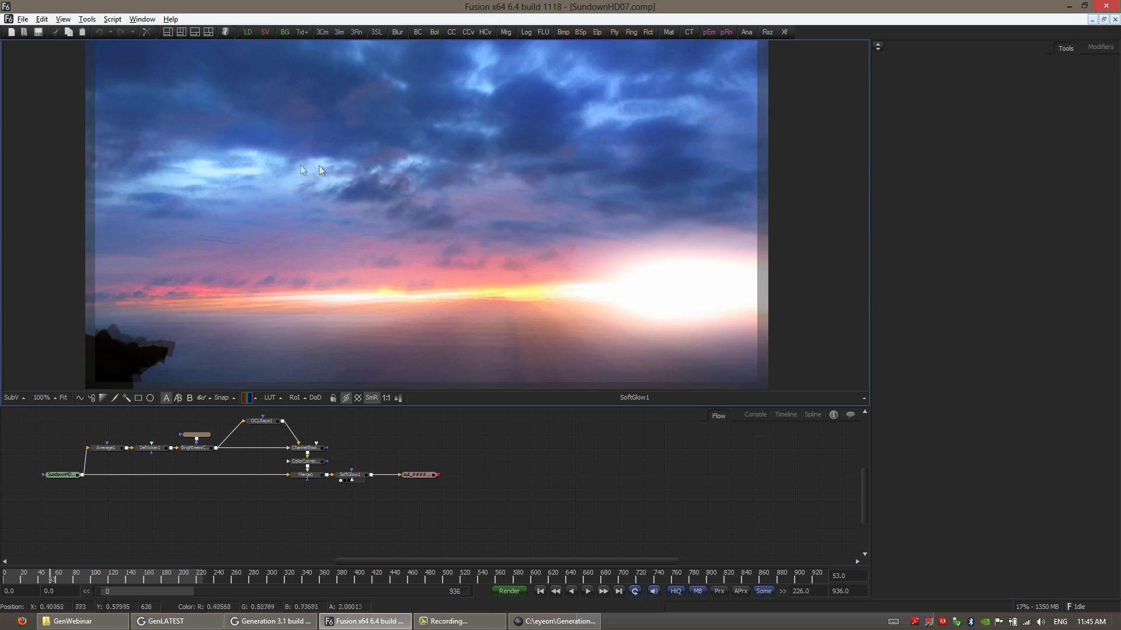
scroll(297, 191, "down", 2)
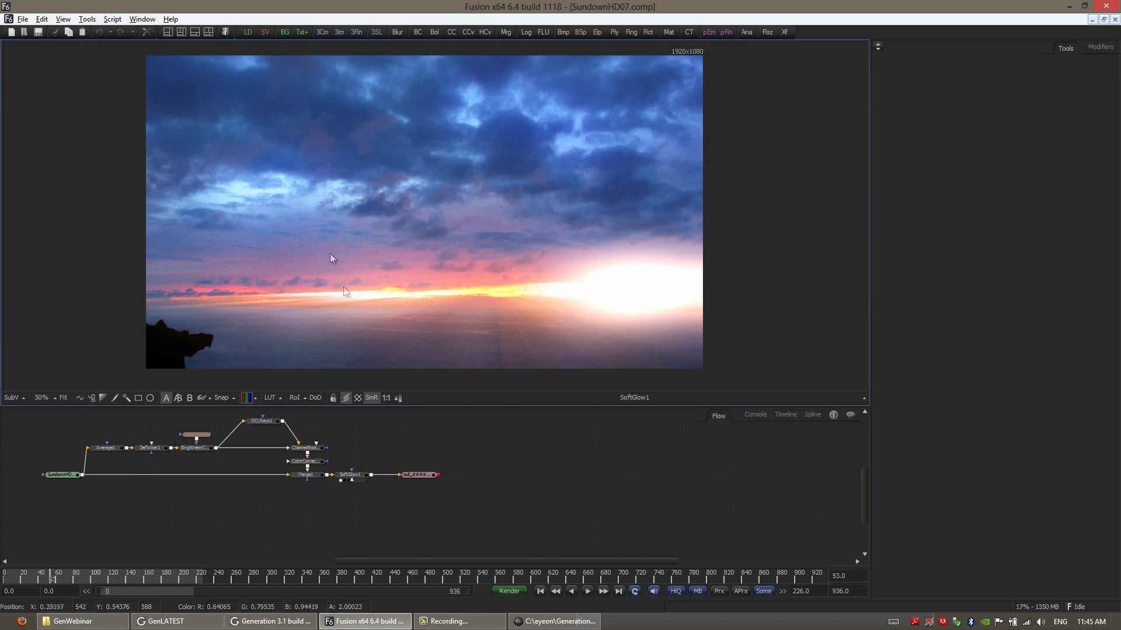
left_click(355, 476)
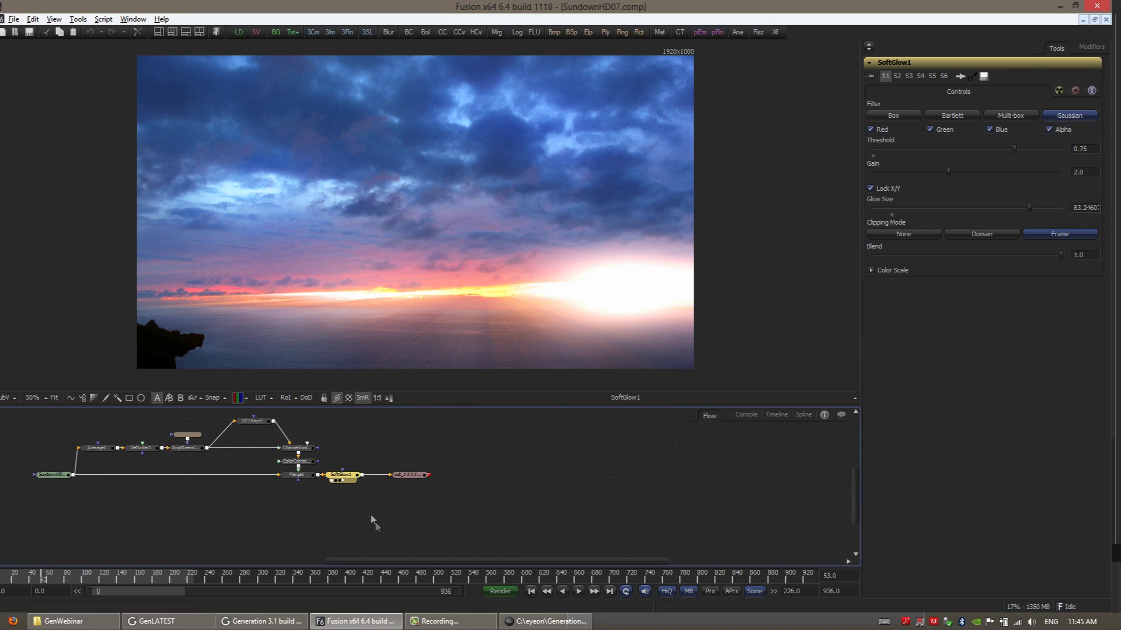
Step: Add HoudiniSpaceship.hipnc from the GenWebinar Houdini folder to the Generation track
key("alt+Tab")
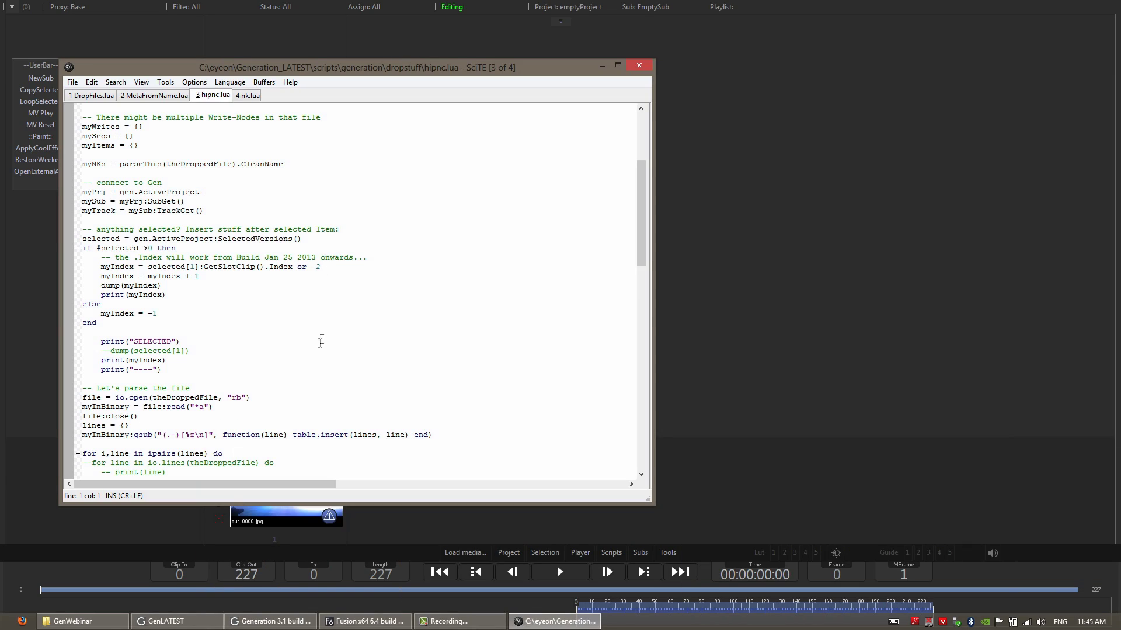
key("alt+Tab")
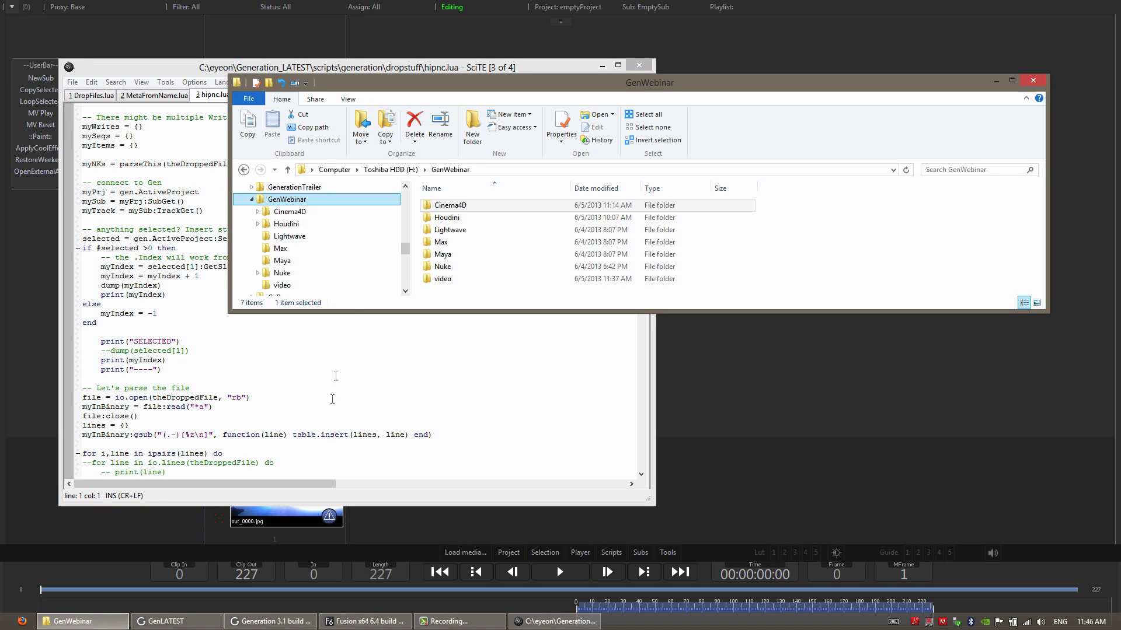
double_click(446, 218)
left_click(491, 278)
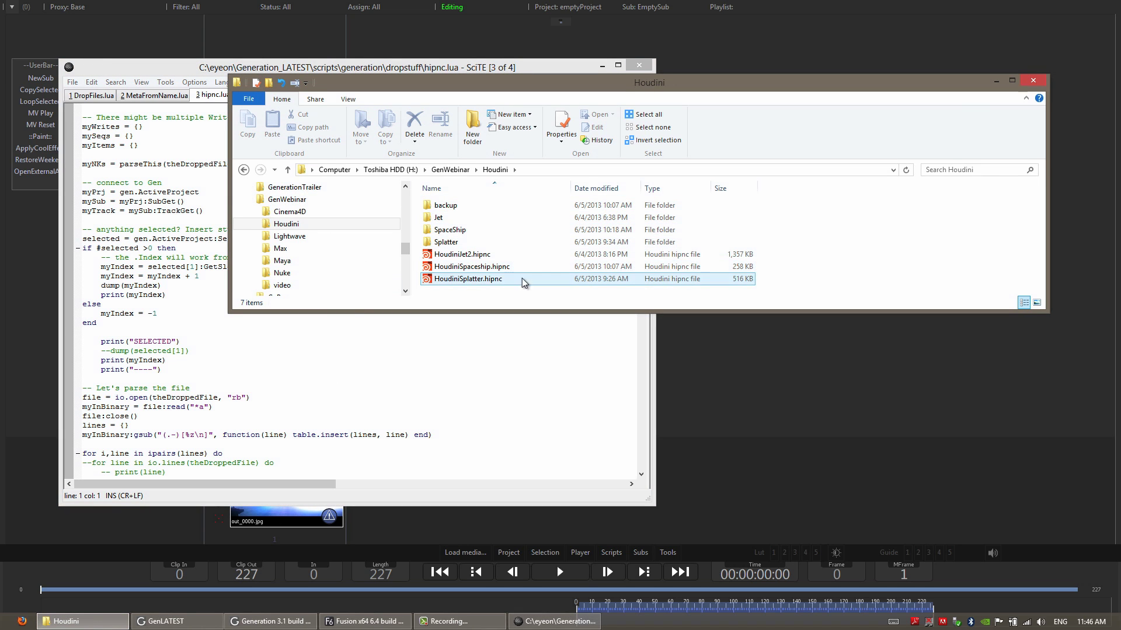
left_click(495, 266)
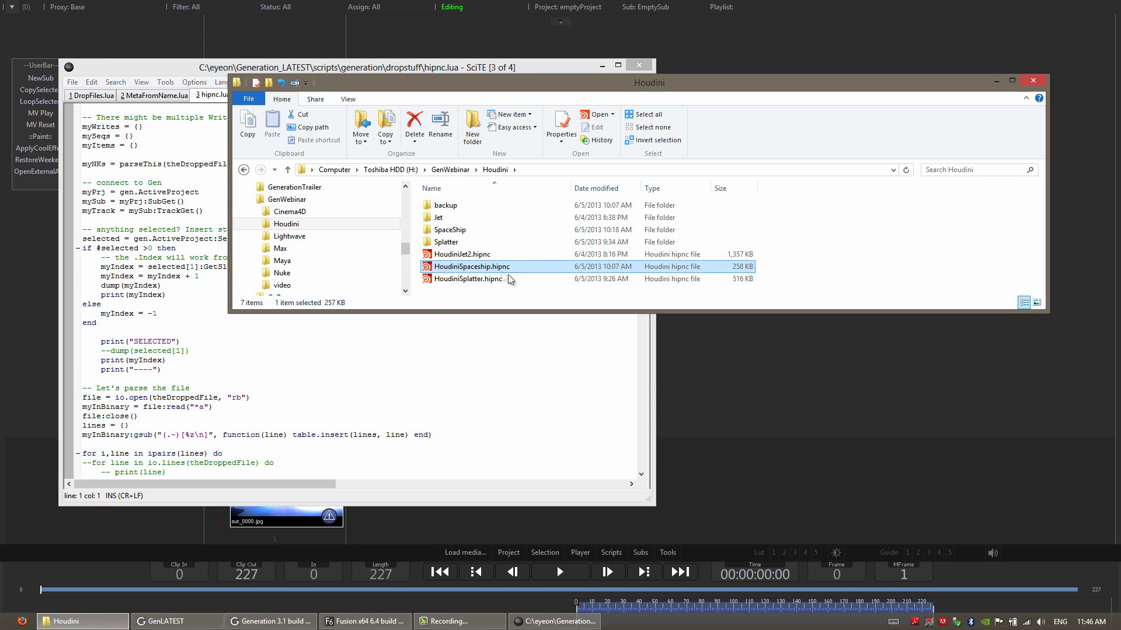
left_click(700, 470)
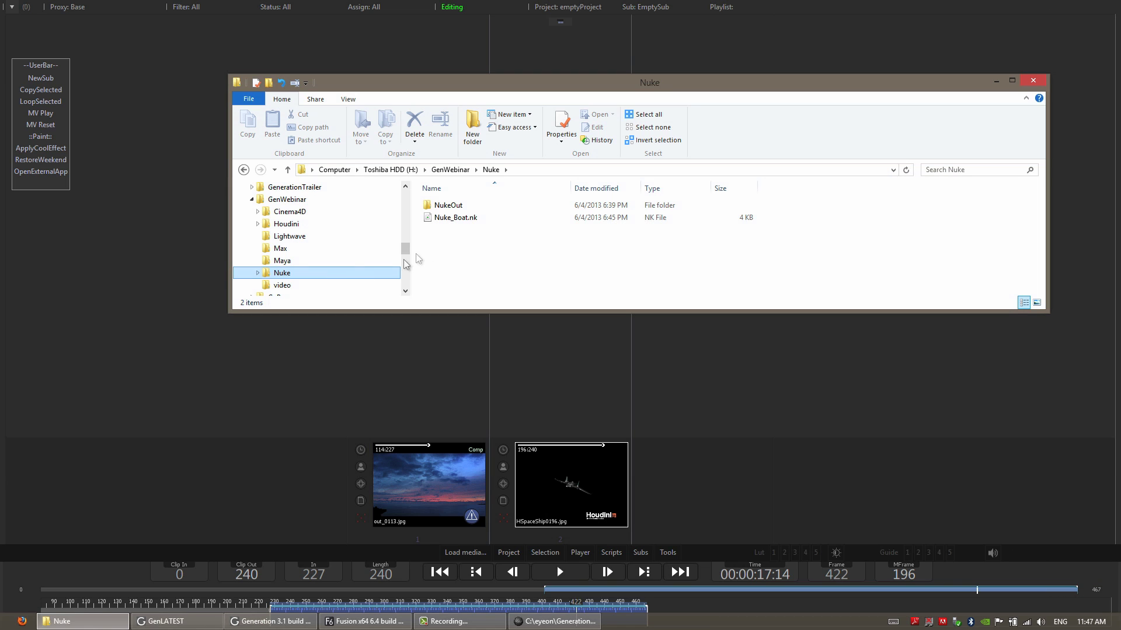
Step: Add the Nuke_Boat.nk script to the track and open it in Nuke
left_click(447, 219)
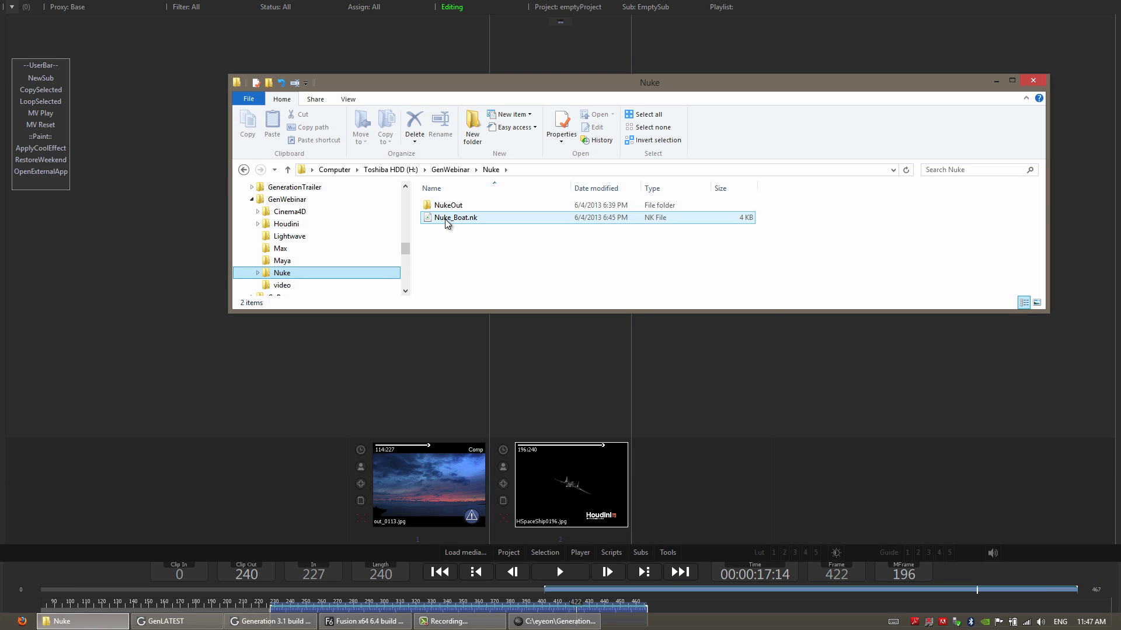
left_click_drag(447, 219, 700, 470)
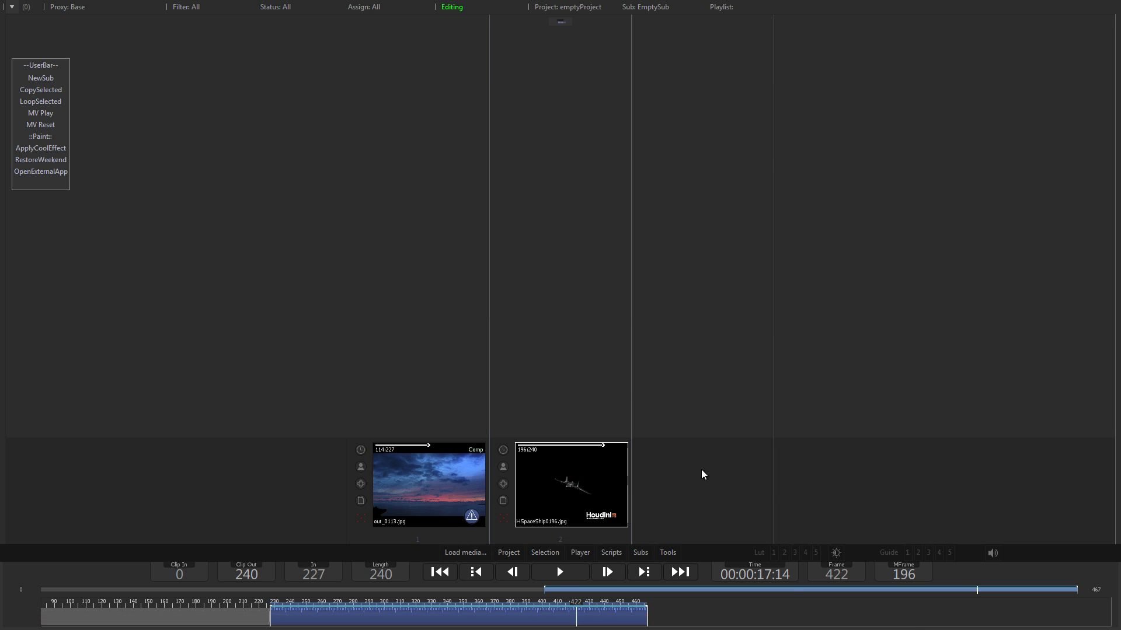
left_click(40, 171)
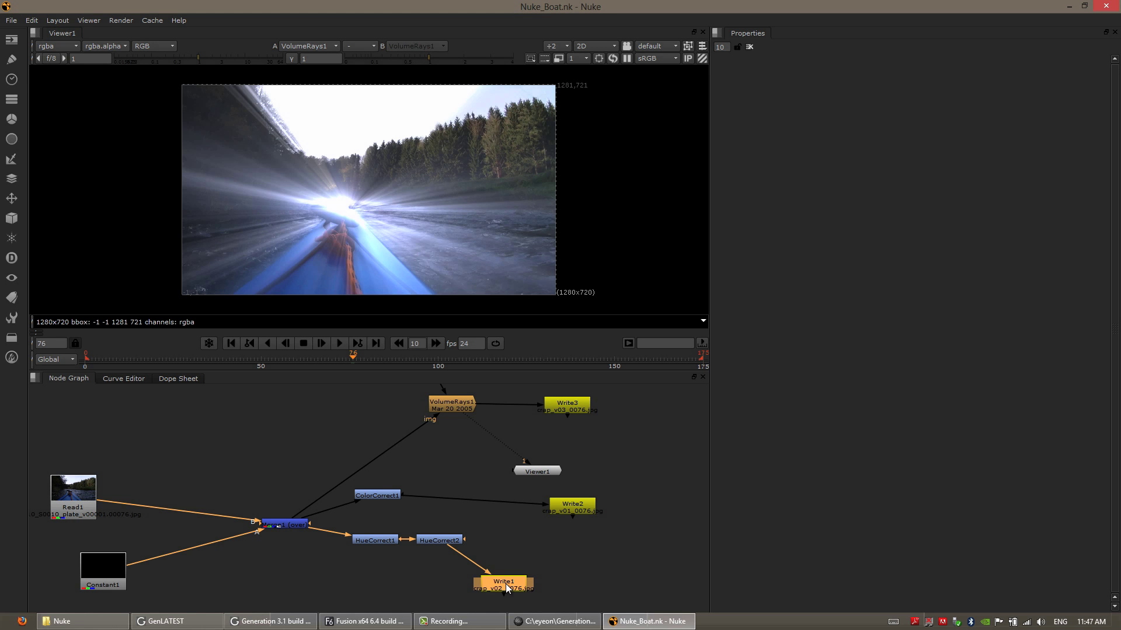
Step: View Write1's output in Nuke, then select the Write2 and Write3 nodes
key("1")
left_click(565, 504)
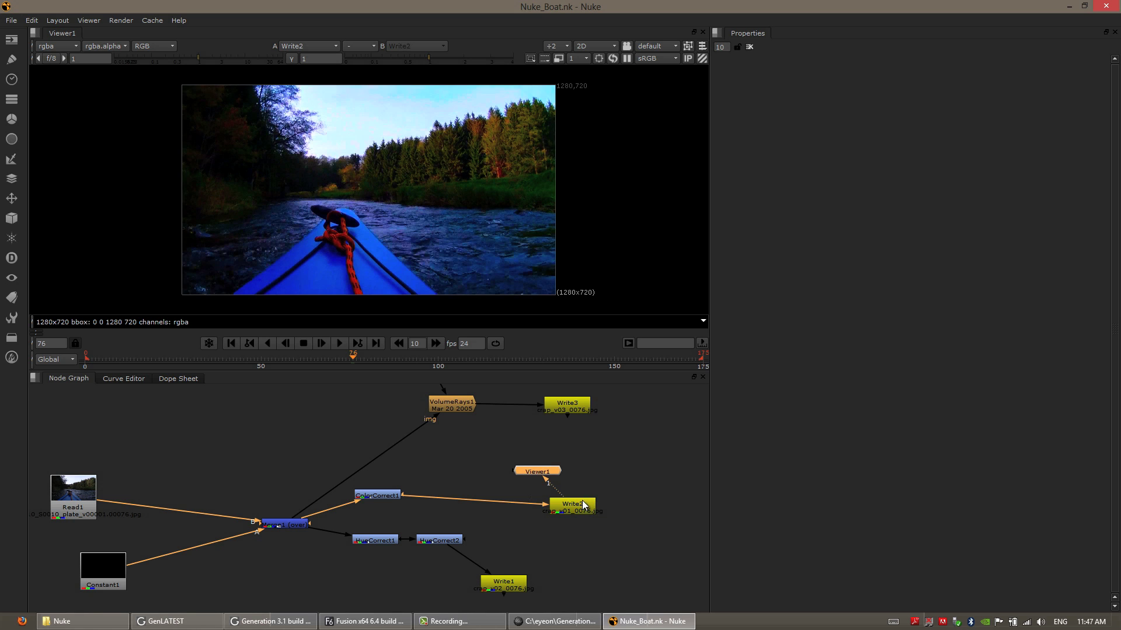
left_click(573, 412)
Step: View Write3's output, then preview solidaritaet_p01_v01_V.edl in Import EDL and cancel
key("1")
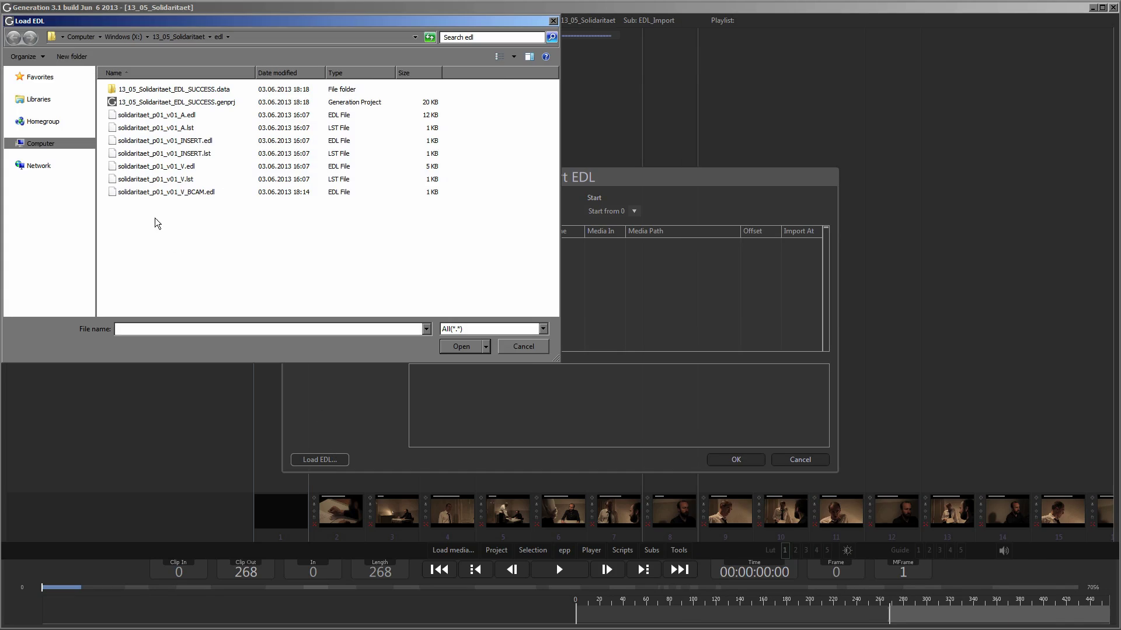
double_click(149, 166)
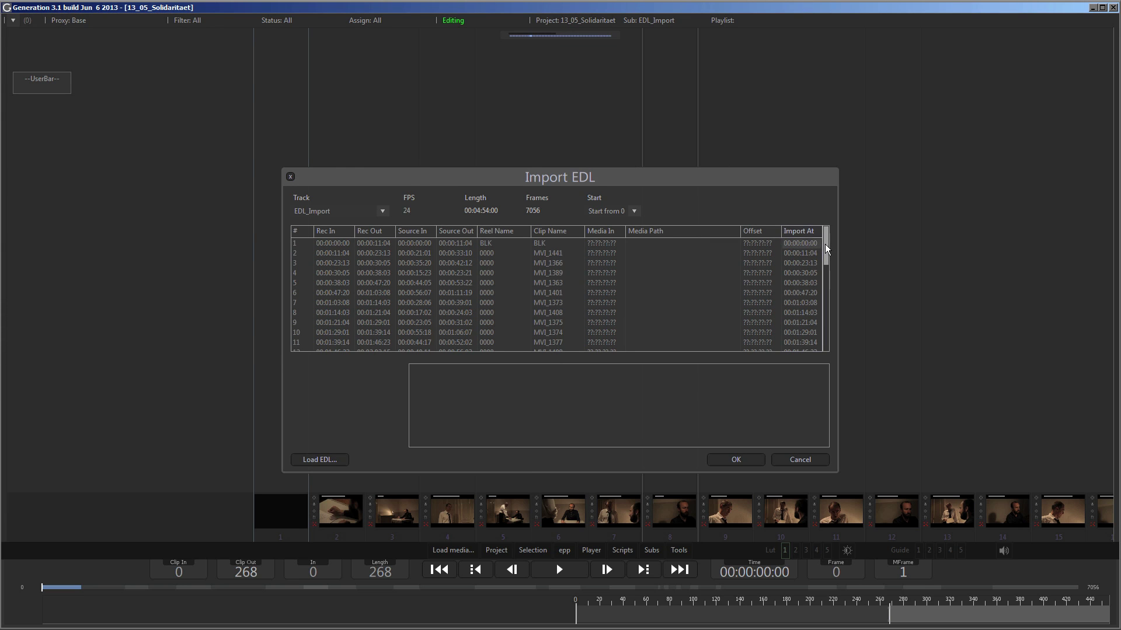
left_click_drag(827, 246, 827, 325)
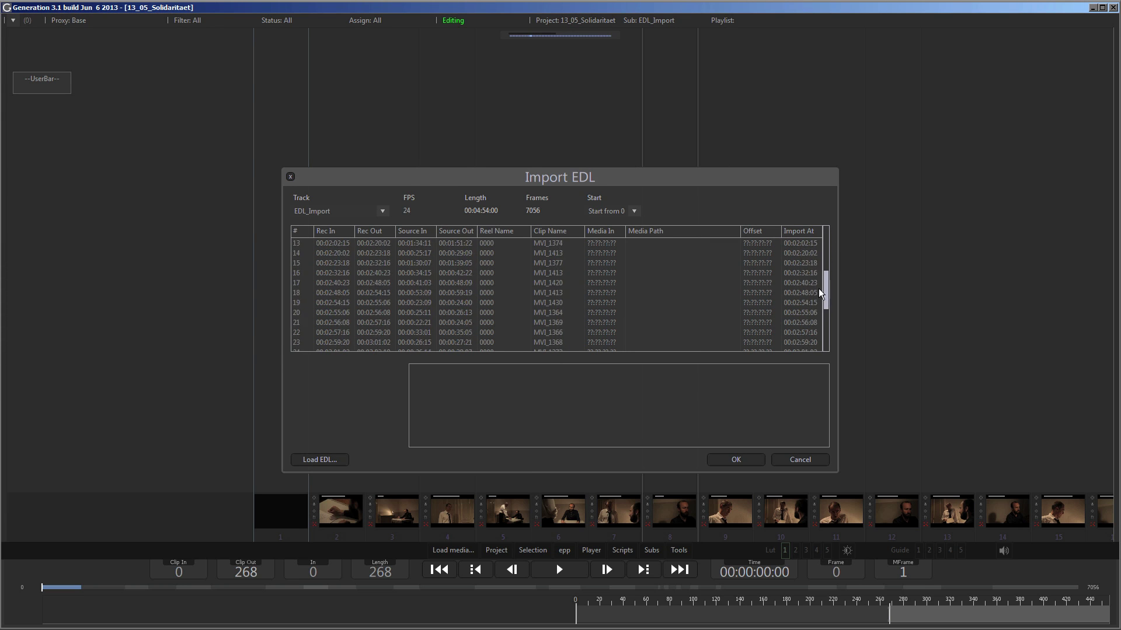
left_click(794, 459)
scroll(612, 438, "down", 4)
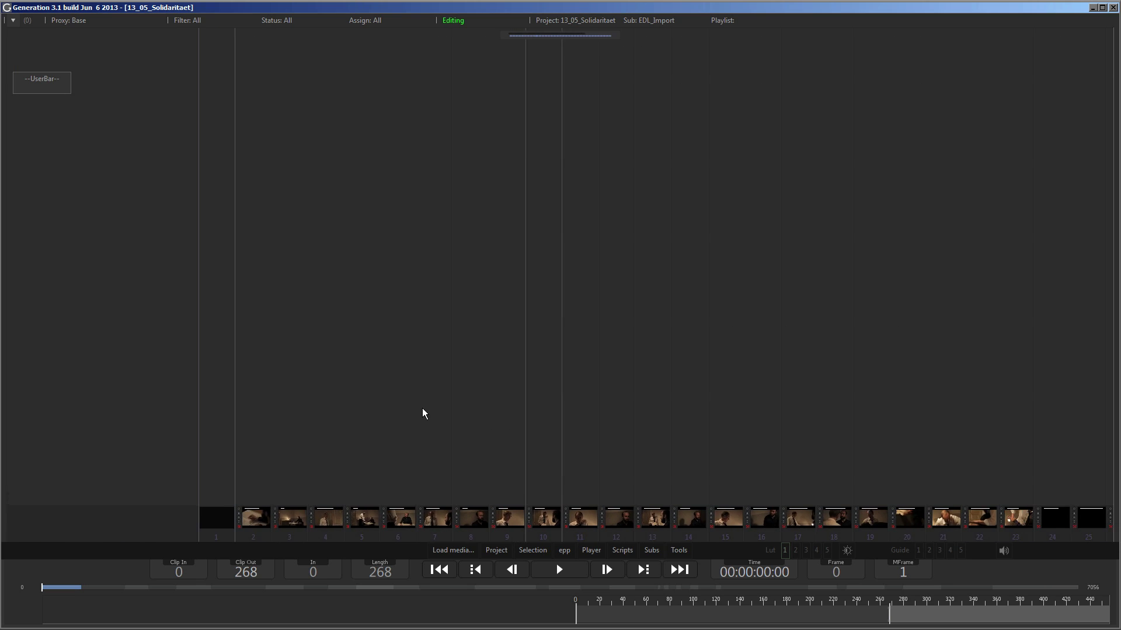